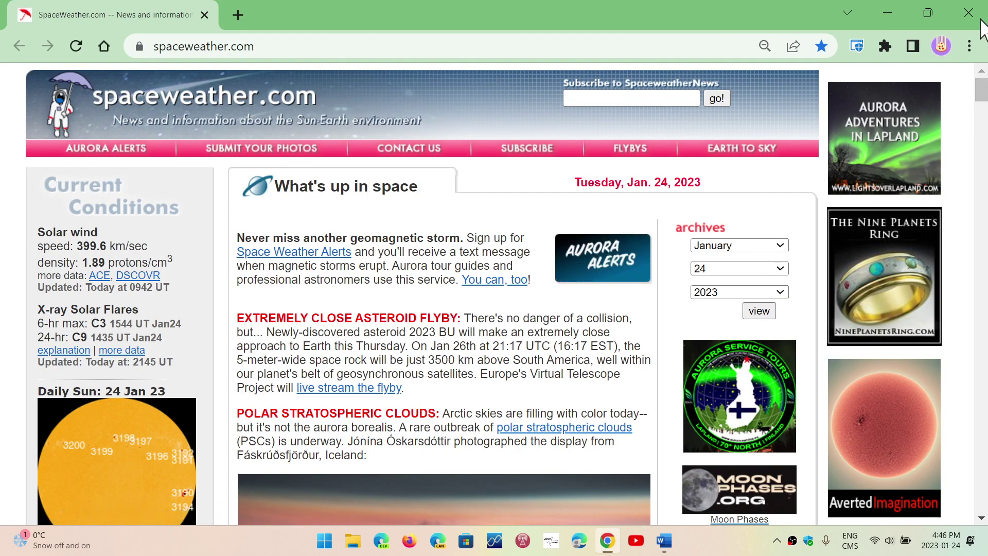
Open Chrome's three-dot menu on the spaceweather.com page to reach the Help options.
click(969, 46)
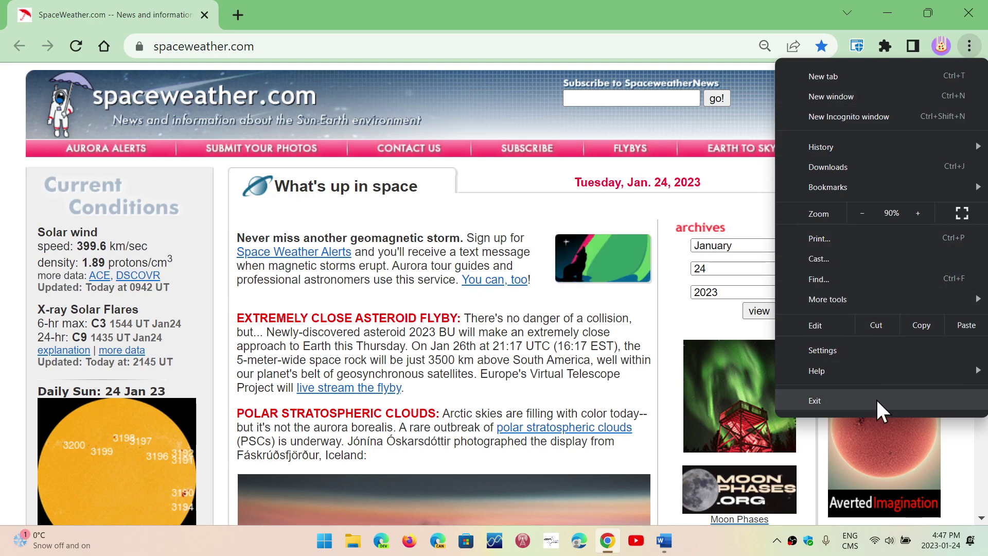
mouse_move(817, 371)
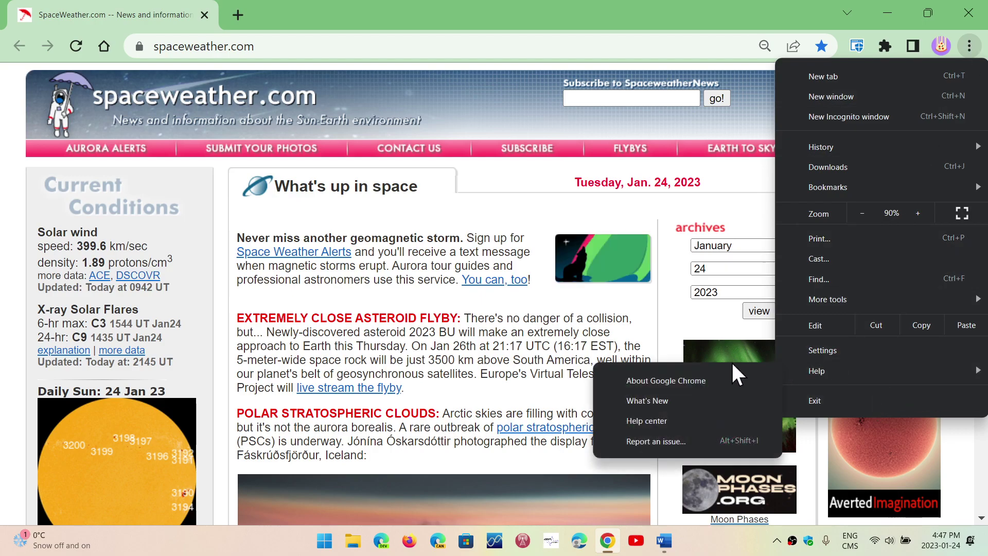
Choose About Google Chrome to confirm version 109.0.5414.120 is up to date.
click(703, 382)
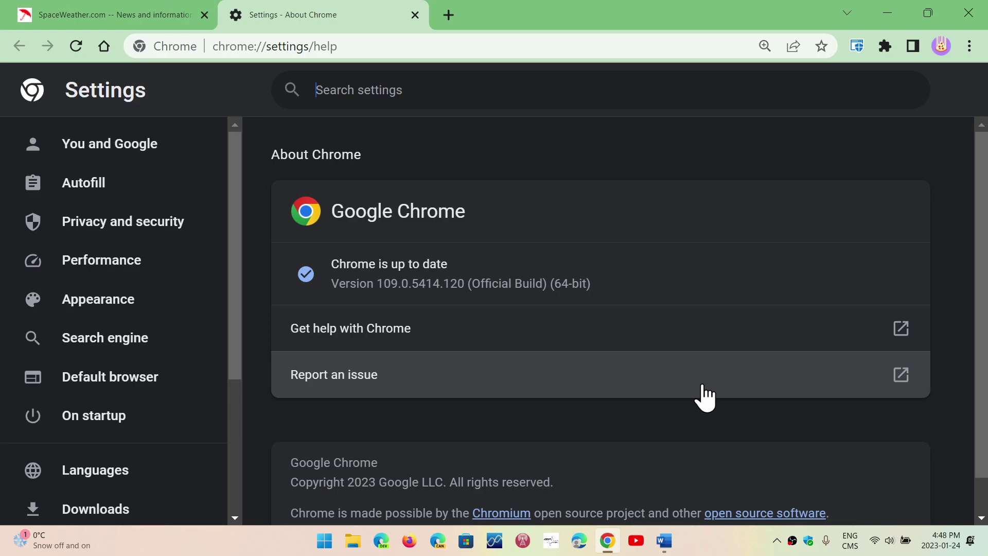
Close the Chrome window, leaving the Windows desktop clear.
click(970, 13)
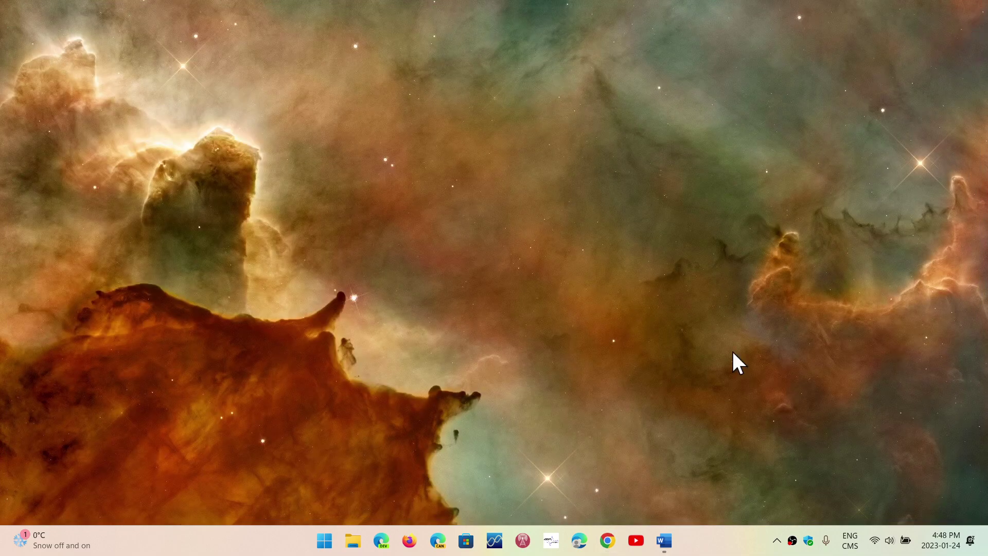